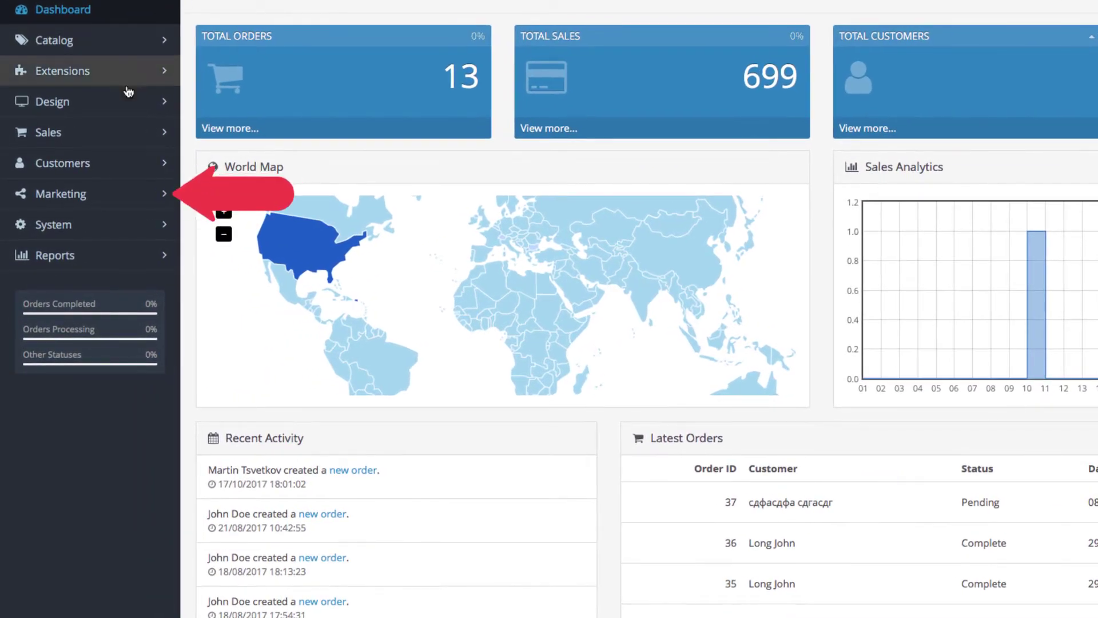
# Open a new Add Marketing Tracking form from the Marketing tracking list
pyautogui.click(127, 193)
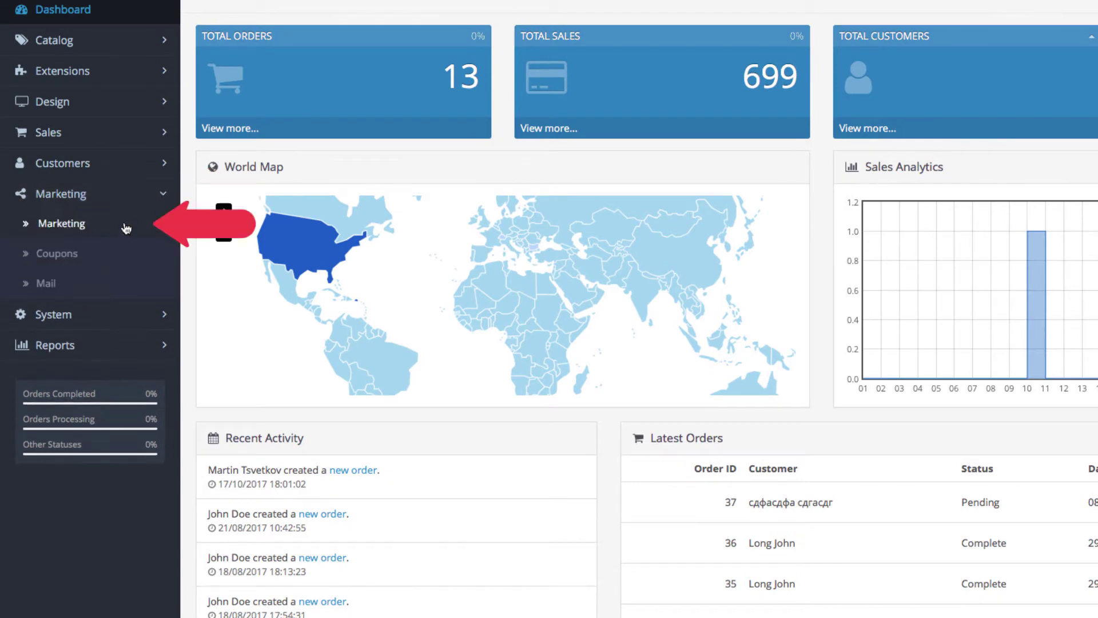
pyautogui.click(61, 223)
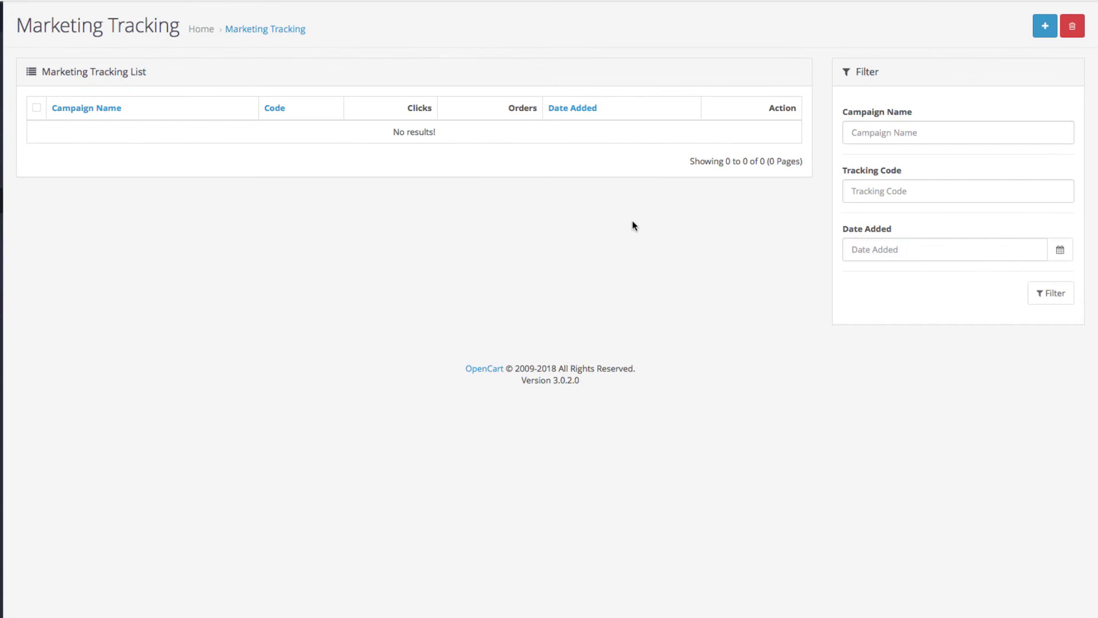
pyautogui.click(1045, 27)
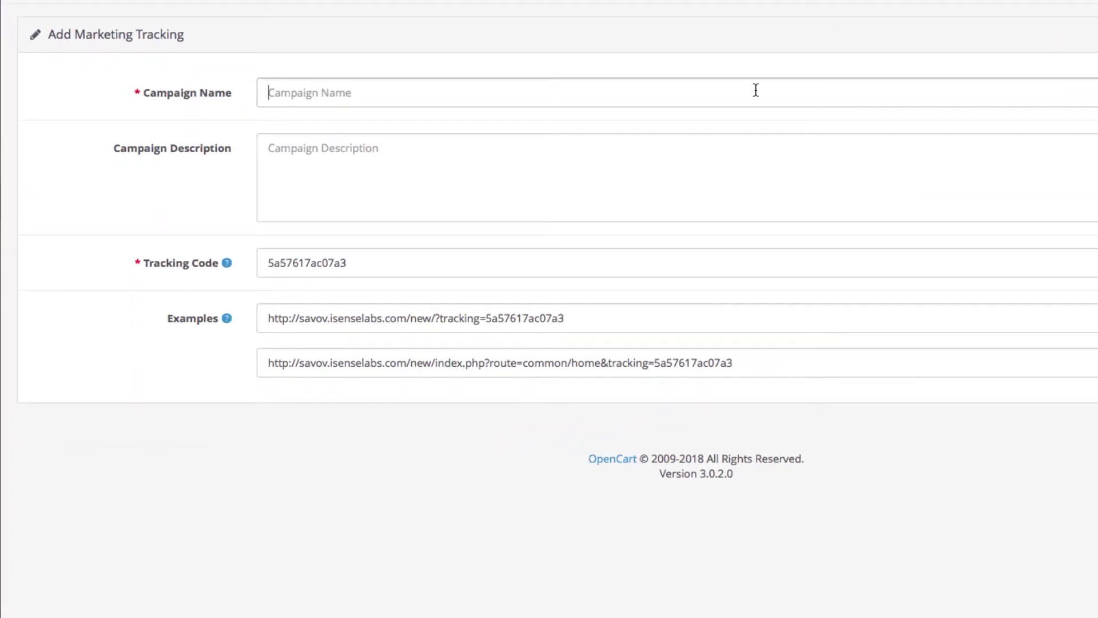
# Enter 'Happy New Year' as the campaign name, keeping description empty and tracking code 5a57617ac07a3
pyautogui.write('Happy New ')
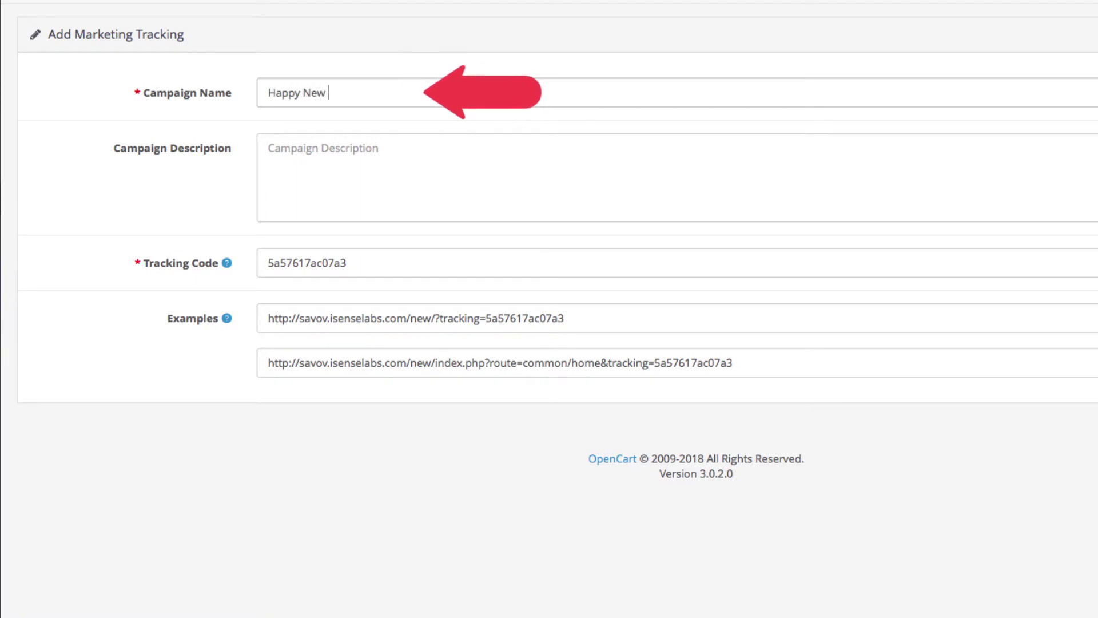
pyautogui.write('Year')
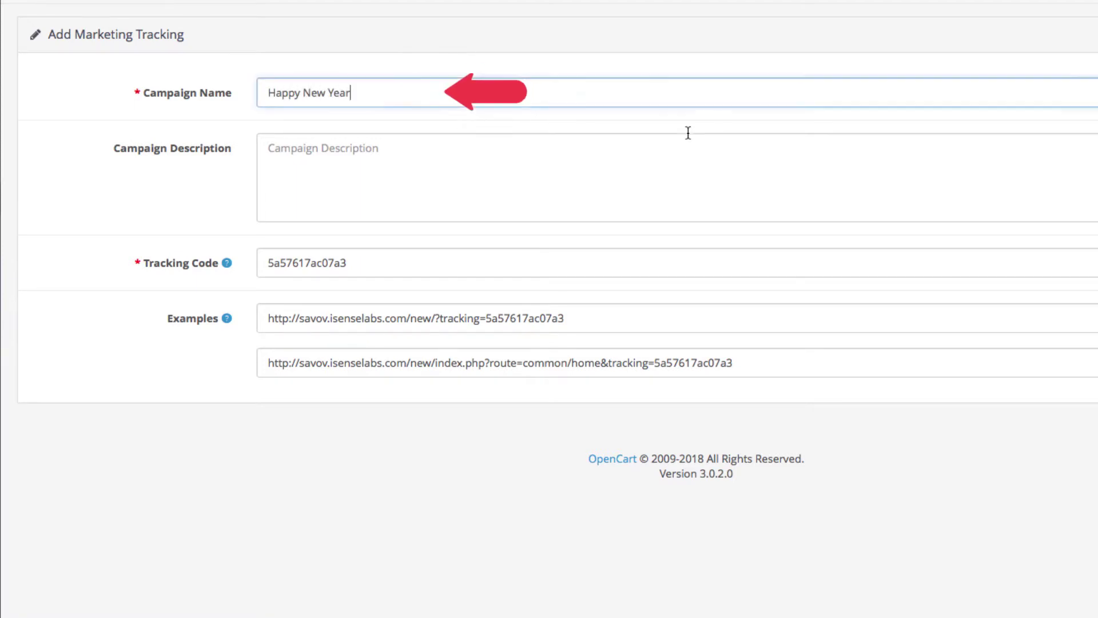
pyautogui.click(669, 150)
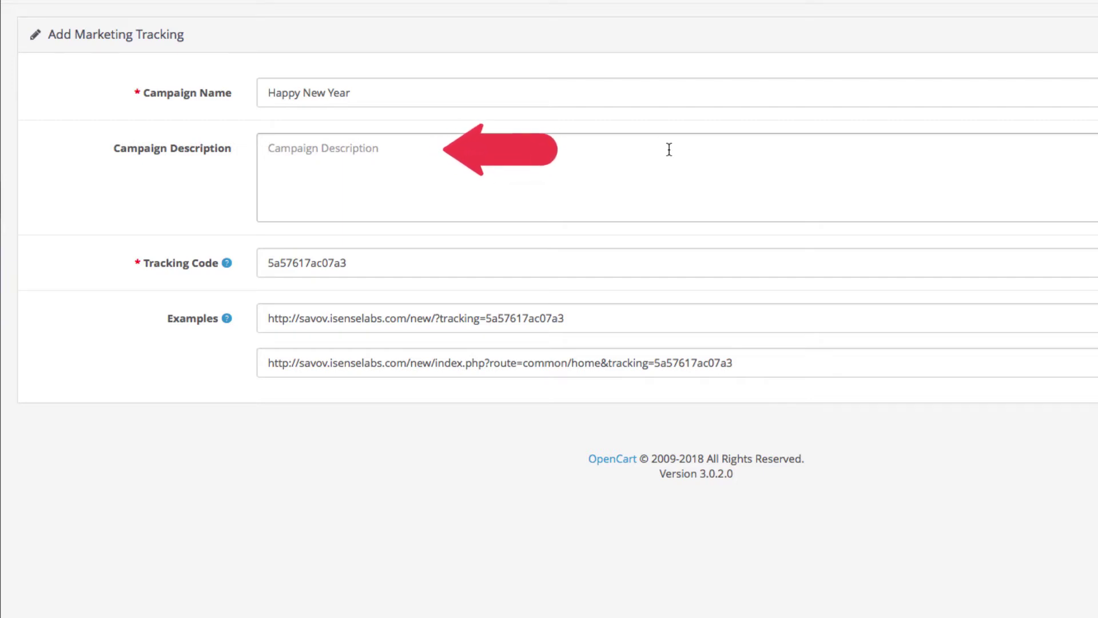
pyautogui.click(603, 265)
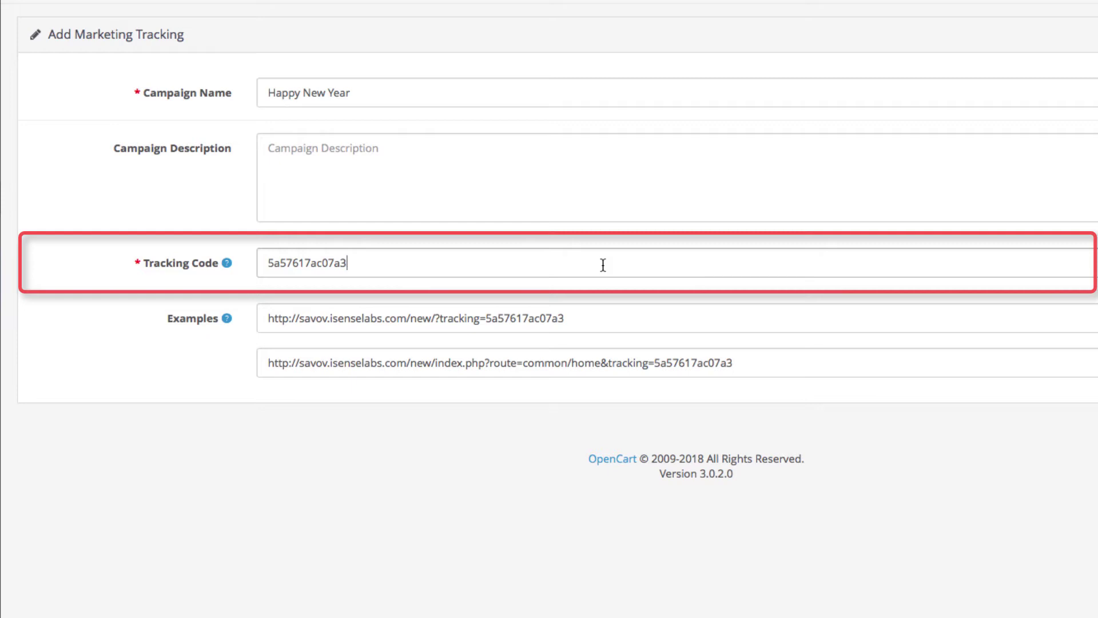
pyautogui.click(605, 301)
pyautogui.click(643, 324)
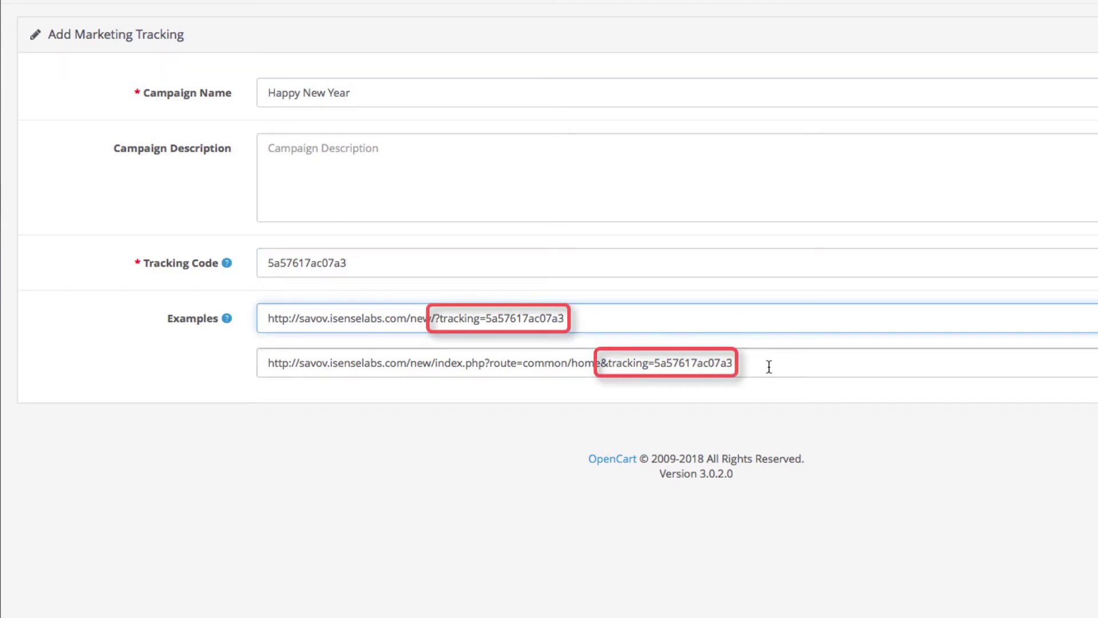
pyautogui.click(769, 366)
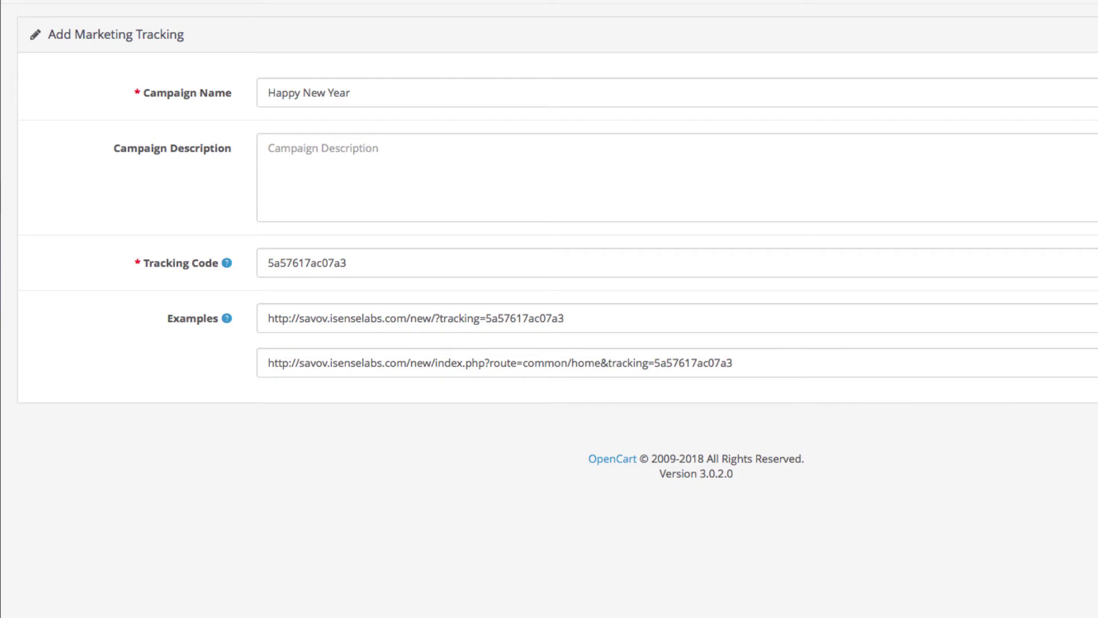
# Save the Happy New Year campaign and open its details from the tracking list
pyautogui.click(1051, 79)
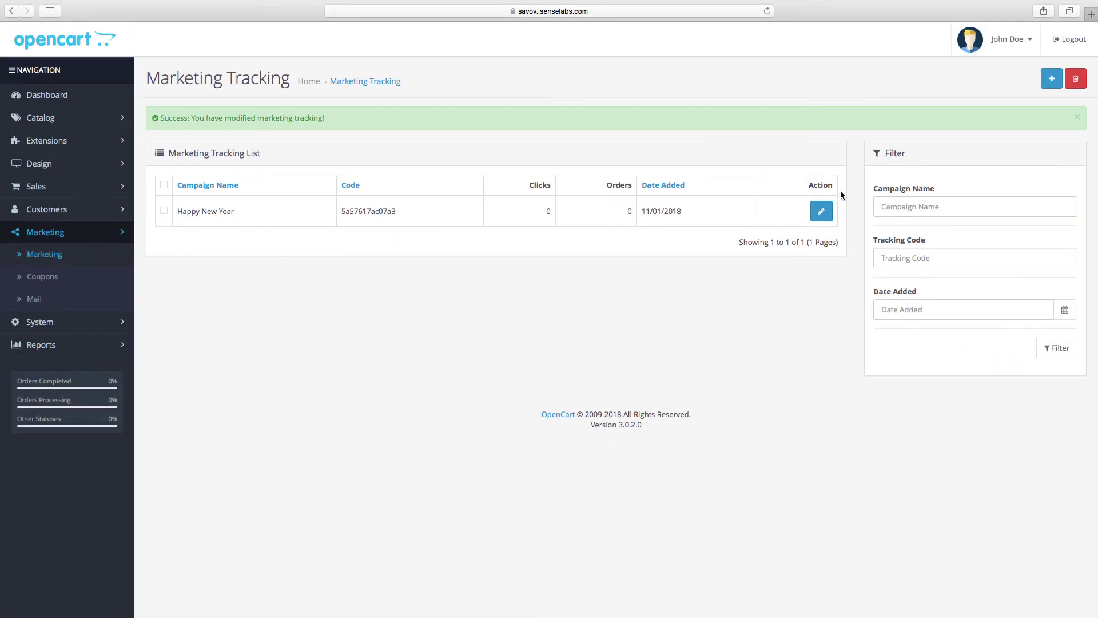
pyautogui.click(821, 211)
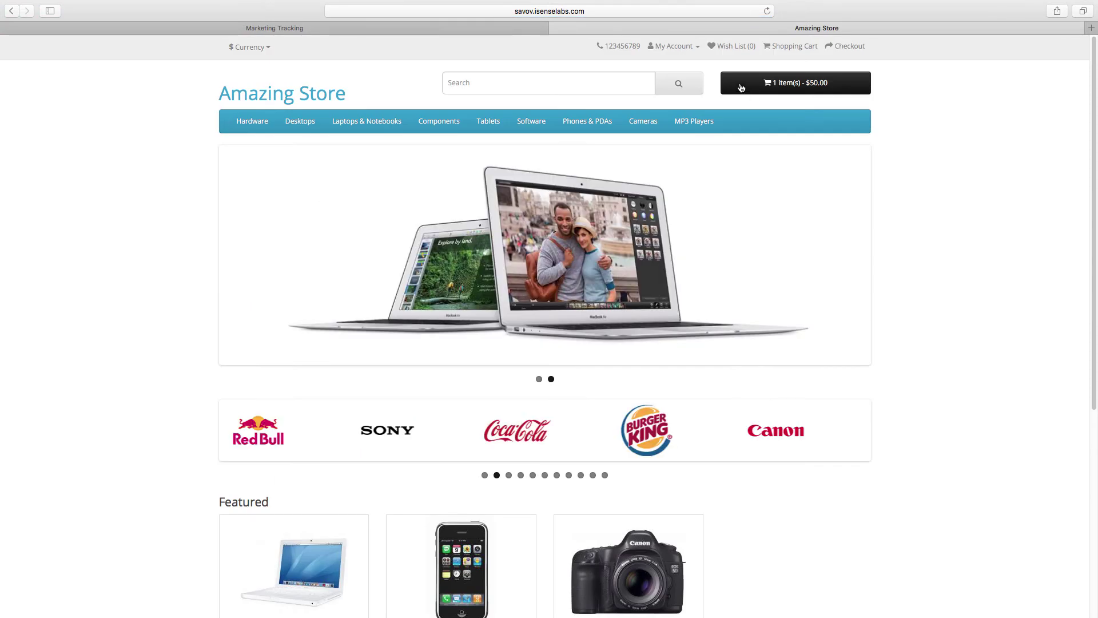
# Refresh the admin tracking list, then take the store's cart to checkout
pyautogui.click(515, 27)
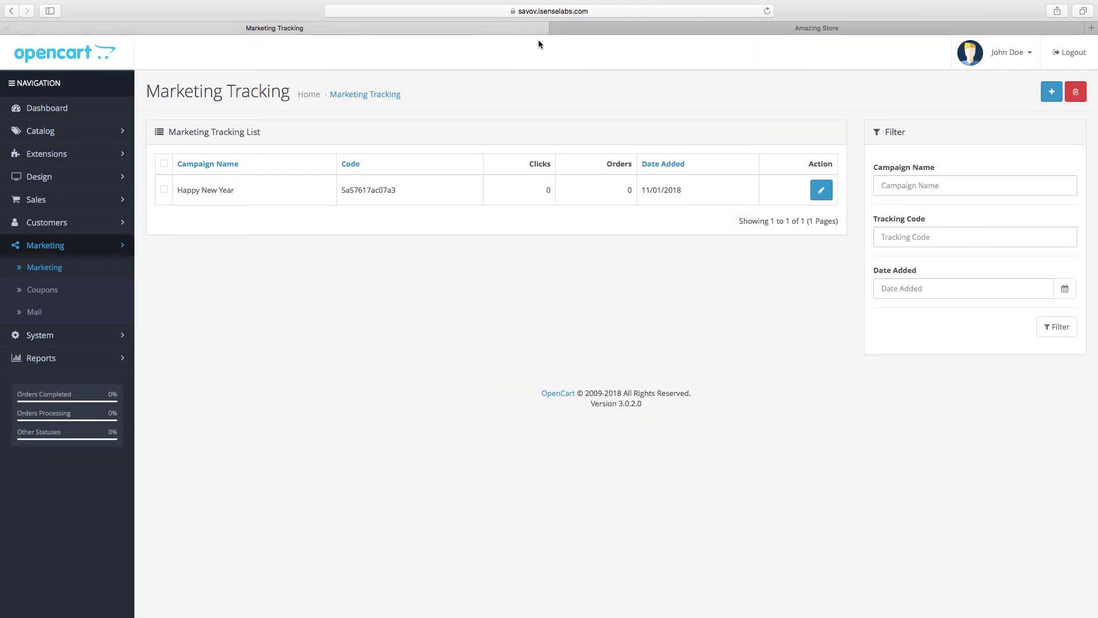
pyautogui.click(767, 11)
pyautogui.click(777, 27)
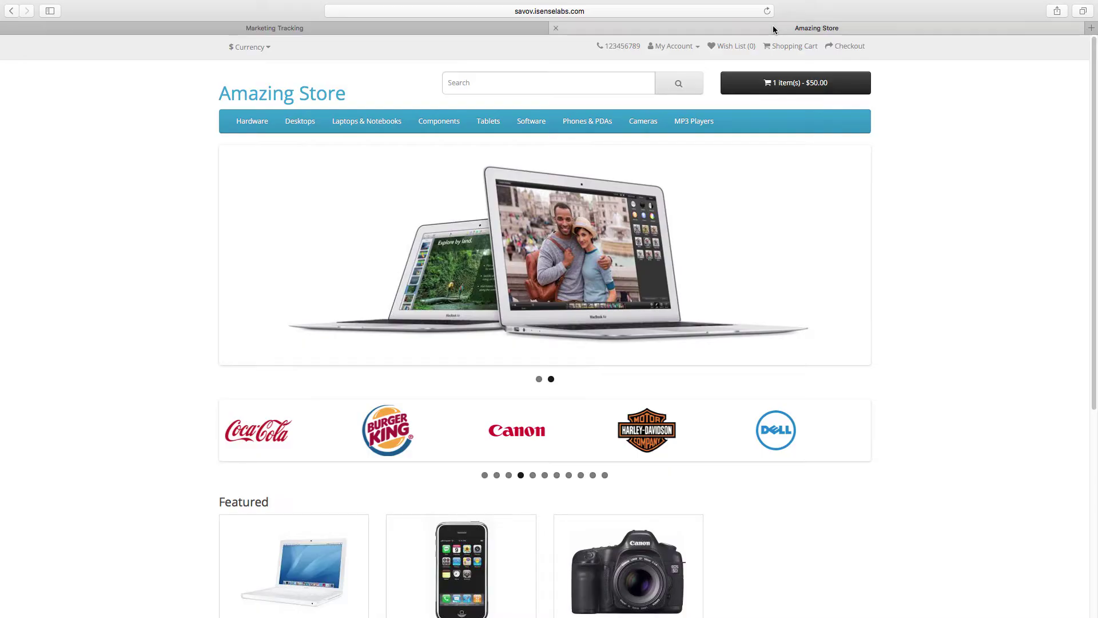
pyautogui.click(795, 85)
pyautogui.click(800, 223)
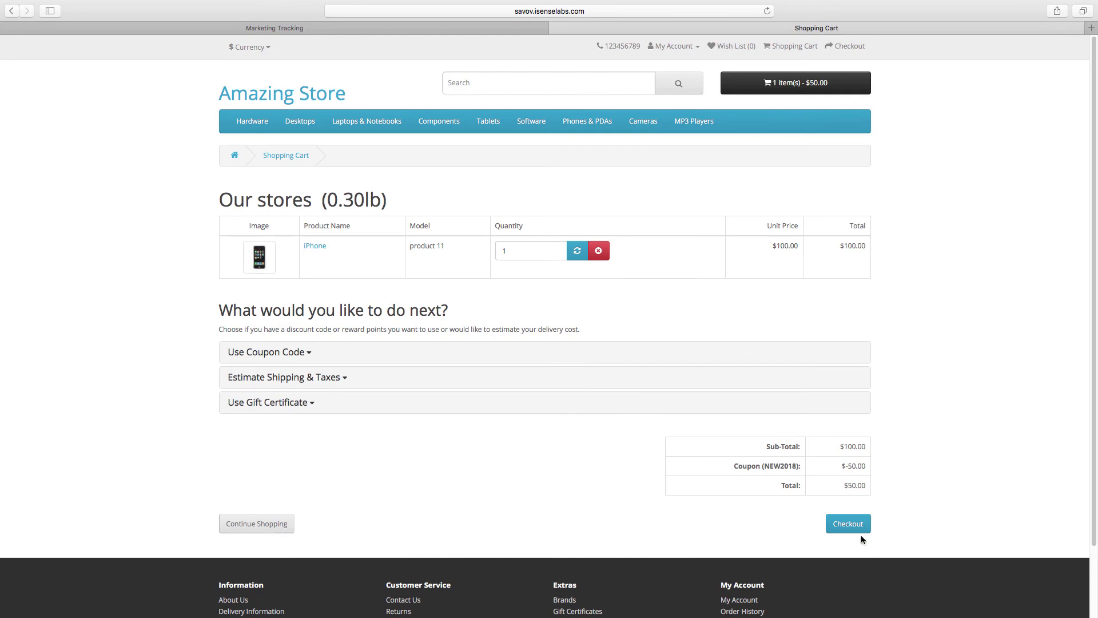
pyautogui.click(860, 530)
# Fill in the billing first name, last name and e-mail, continue, and accept the terms
pyautogui.click(265, 335)
pyautogui.press('Tab')
pyautogui.press('Tab')
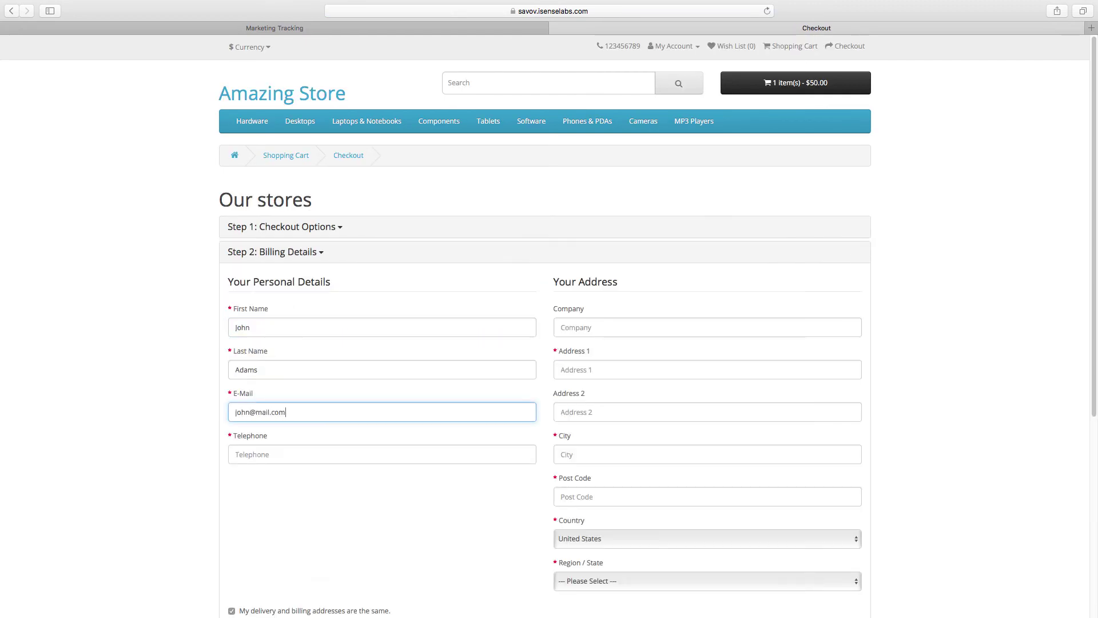
pyautogui.scroll(-3, 630, 394)
pyautogui.click(631, 390)
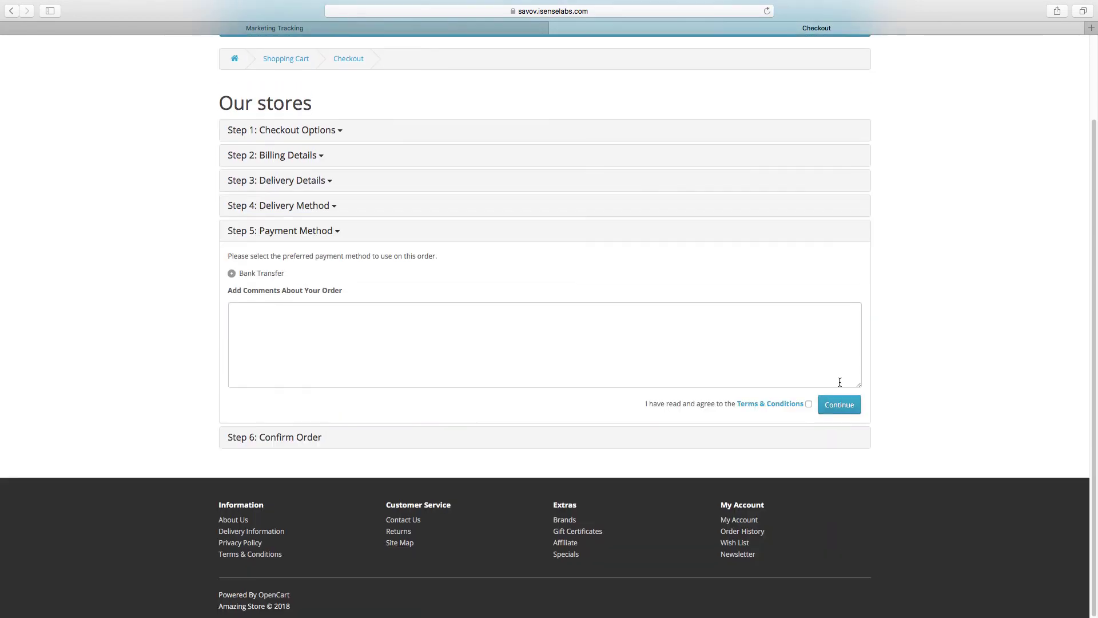
pyautogui.click(838, 402)
pyautogui.click(839, 522)
# Confirm the order, refresh the tracking list to see one click, and expand Sales
pyautogui.click(513, 29)
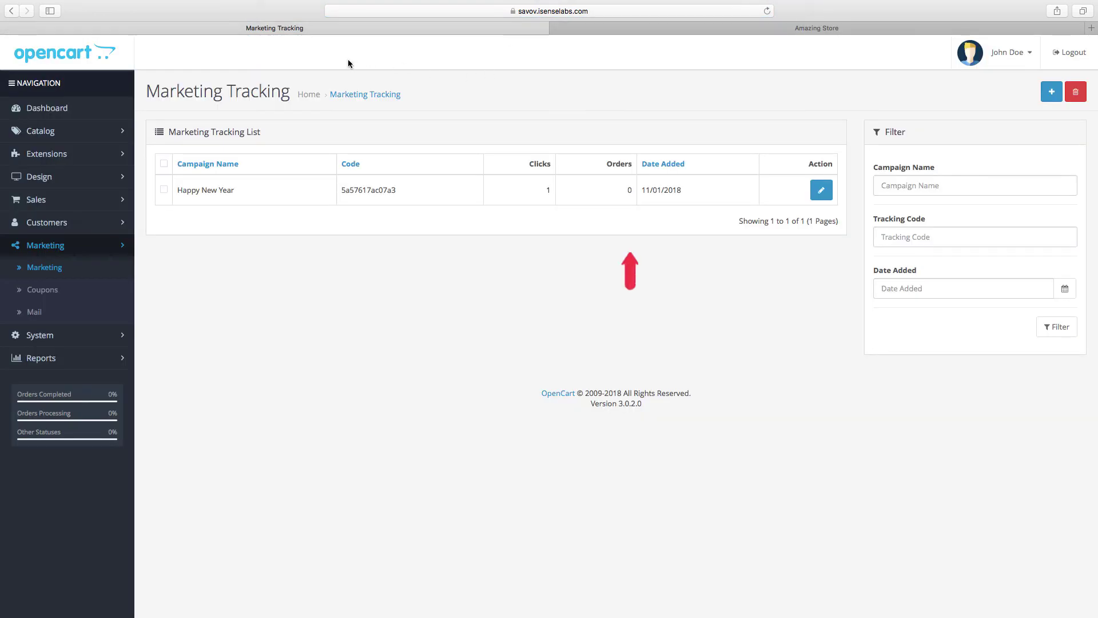
pyautogui.click(768, 11)
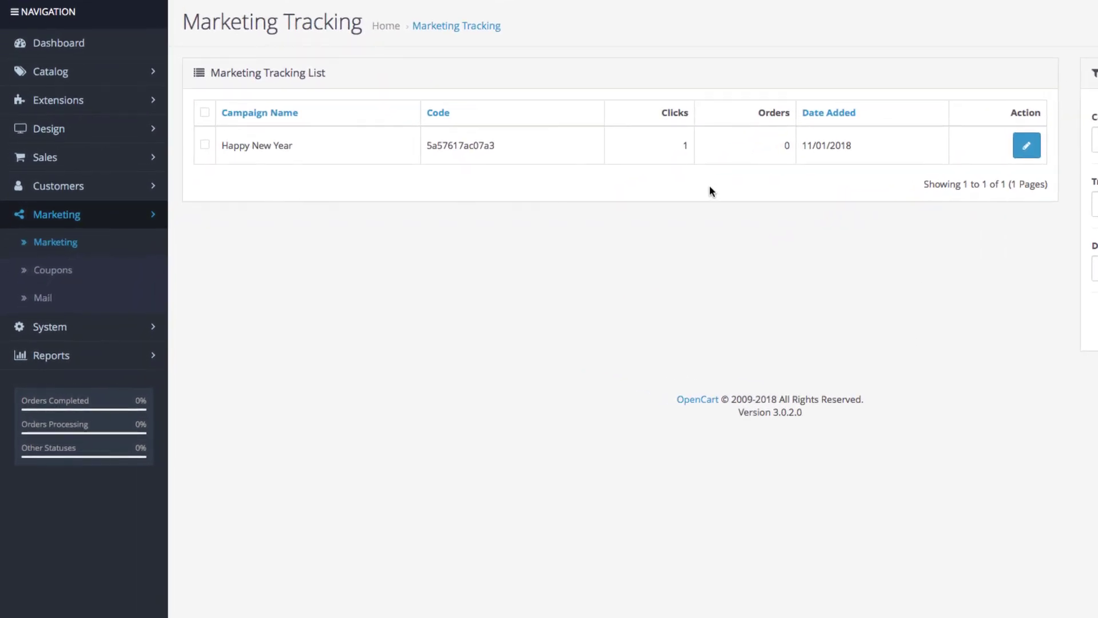
pyautogui.click(104, 166)
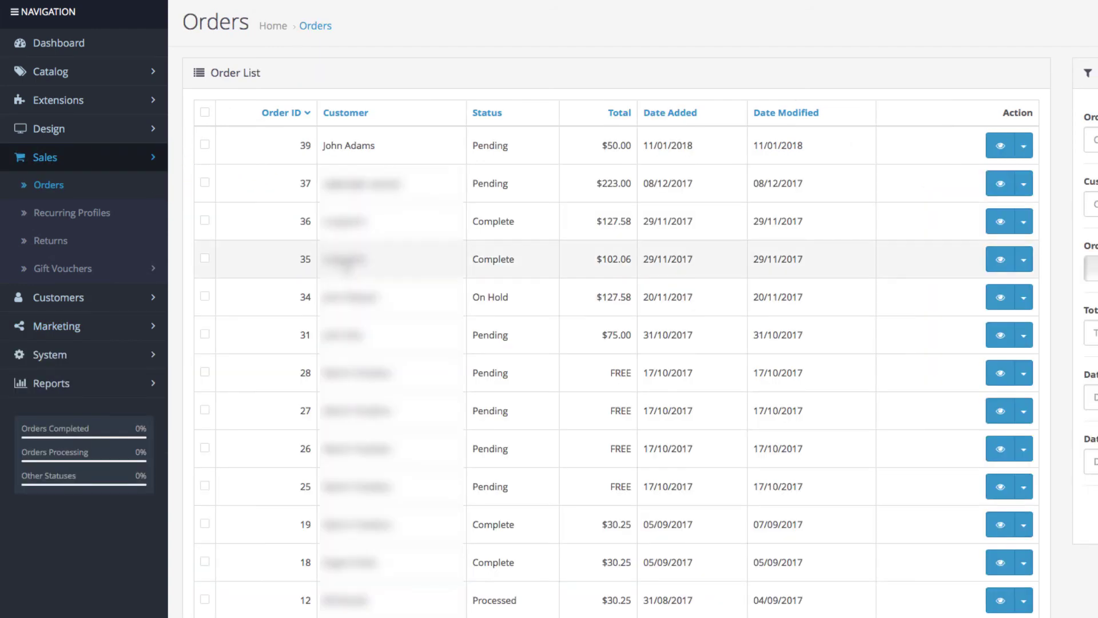
# Open order 39's details and select Complete as the new order status
pyautogui.click(1022, 145)
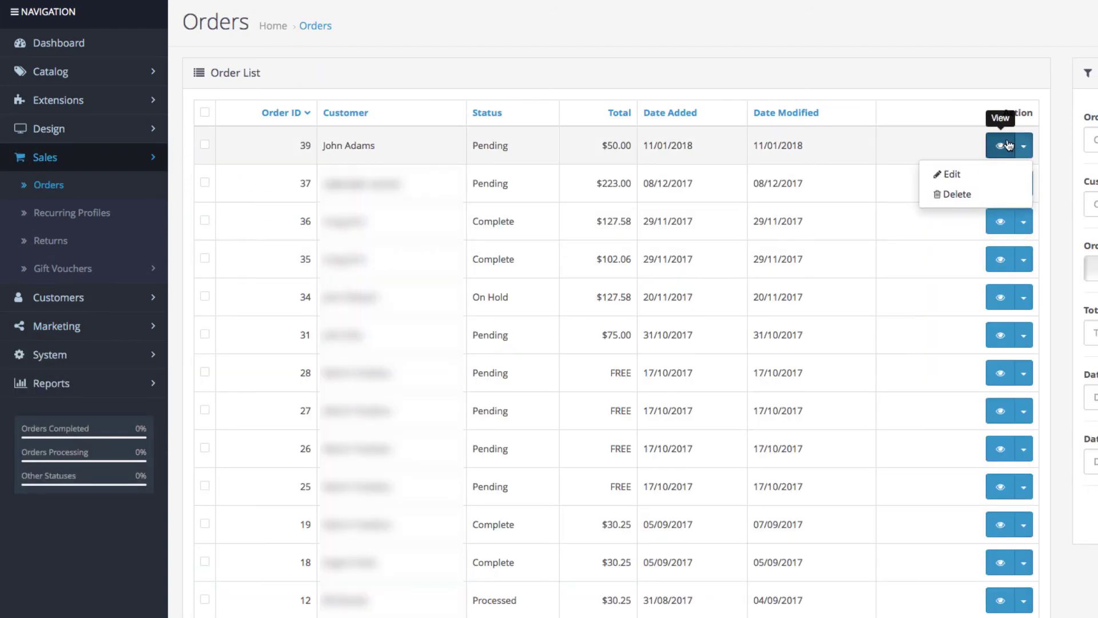
pyautogui.click(1006, 144)
pyautogui.scroll(-8, 575, 444)
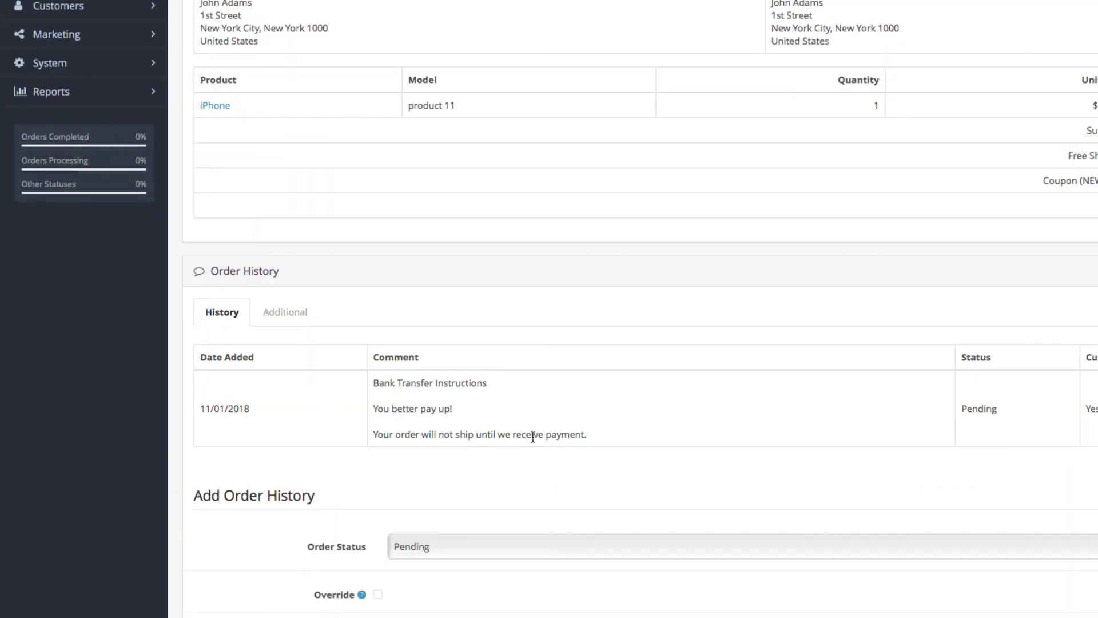
pyautogui.scroll(-2, 524, 436)
pyautogui.click(480, 303)
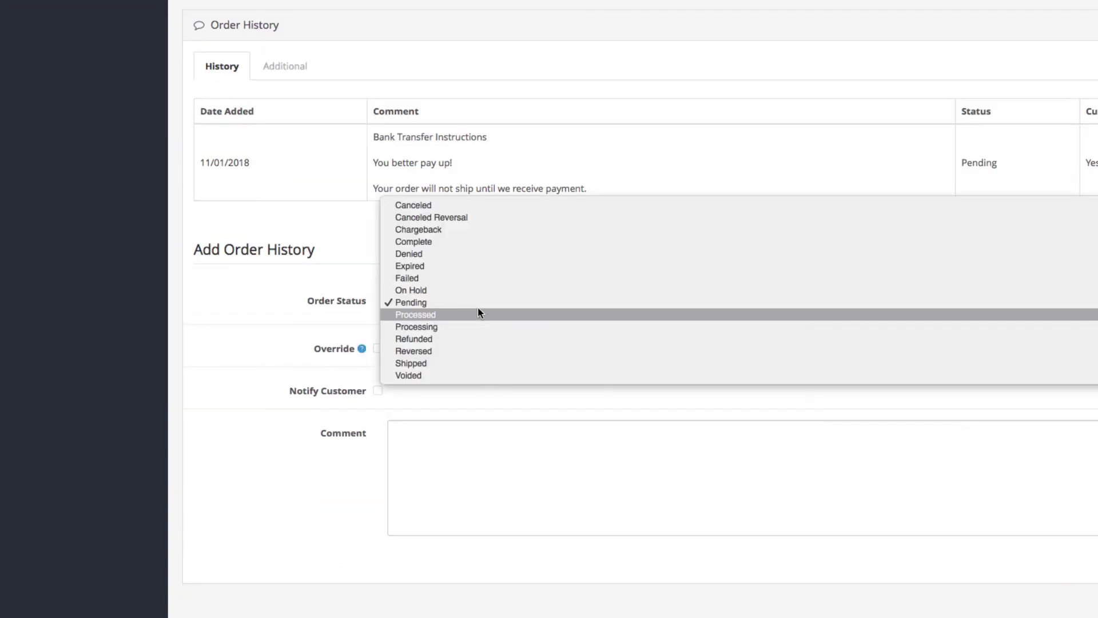
pyautogui.click(476, 240)
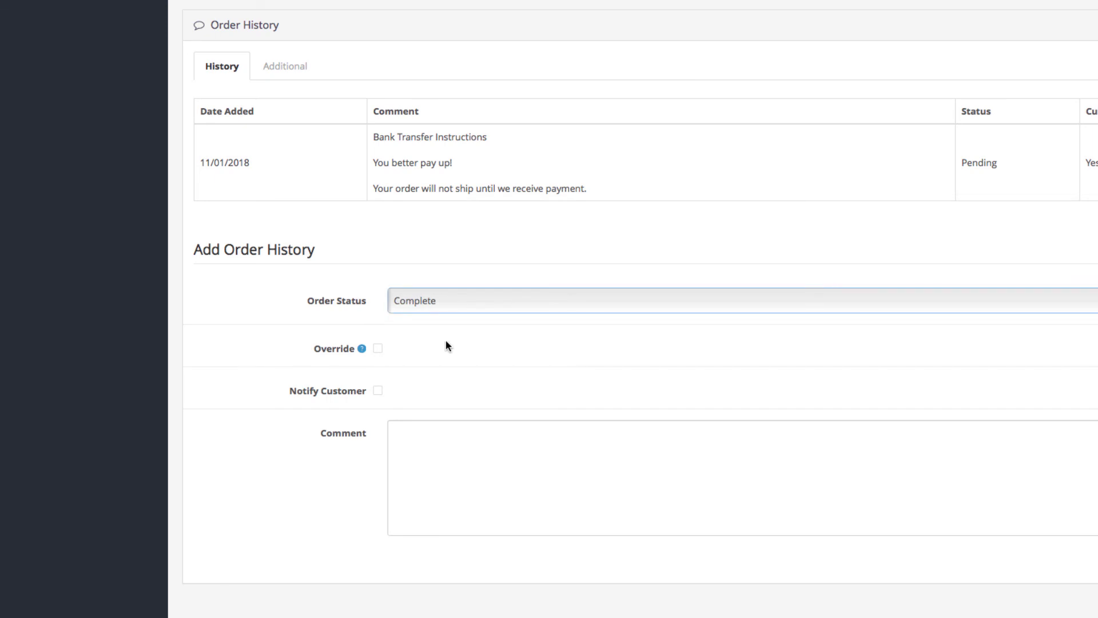
# Add the Complete status entry to order 39's history
pyautogui.click(1084, 527)
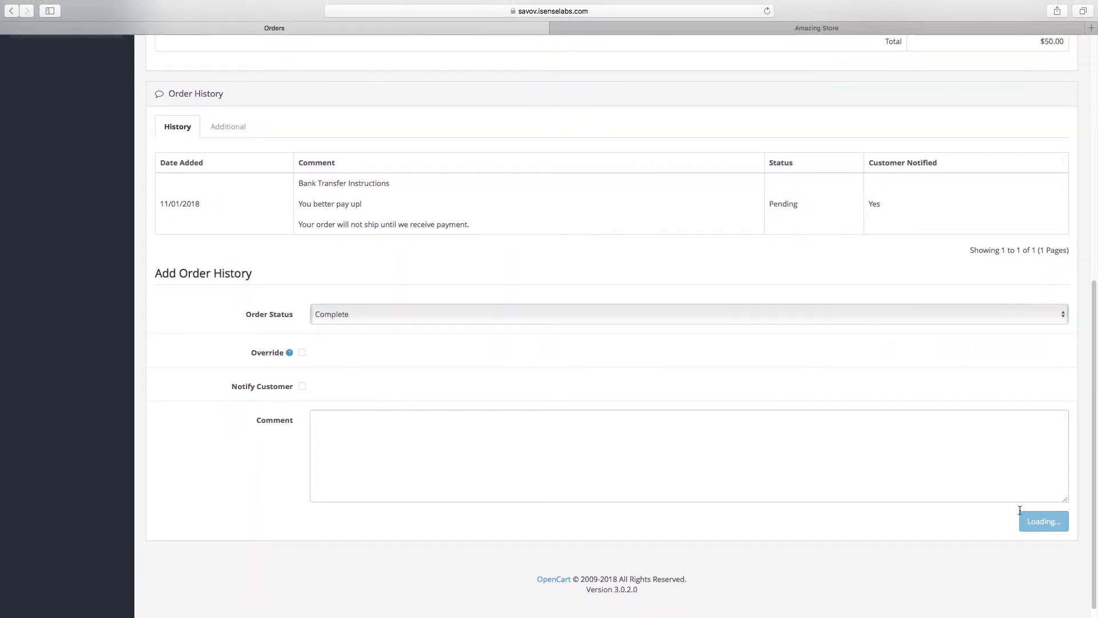